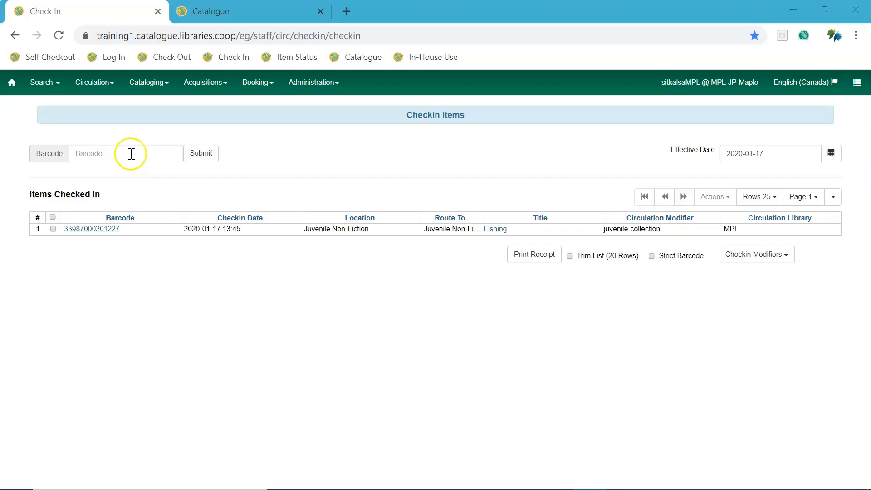
{"action": "left_click", "coordinate": [131, 156]}
{"action": "type", "text": "33987000881440"}
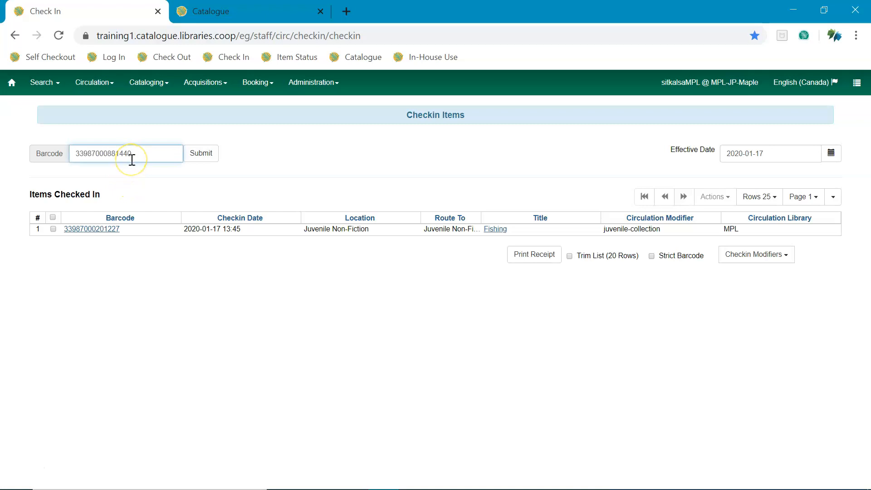
{"action": "key", "text": "Return"}
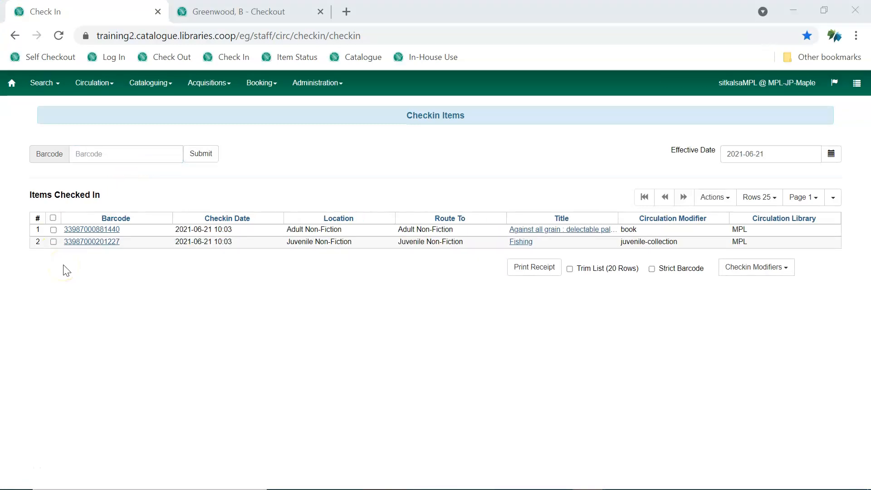
{"action": "left_click", "coordinate": [53, 230]}
{"action": "left_click", "coordinate": [715, 197]}
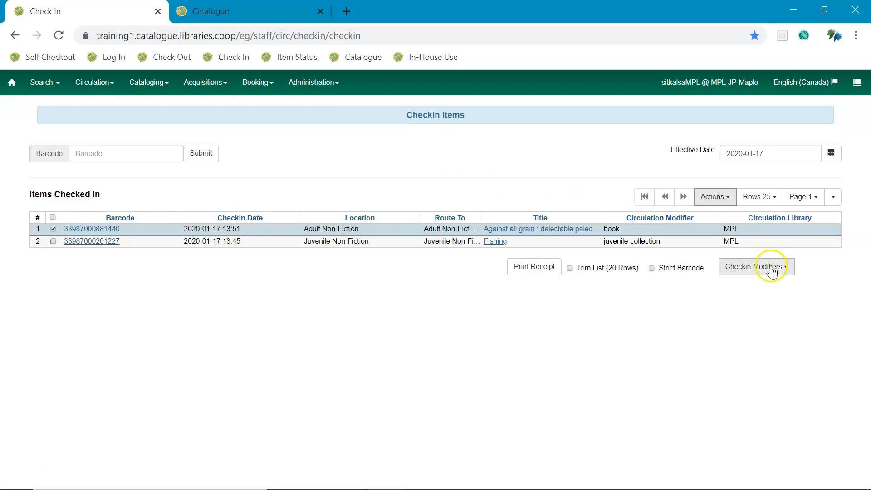
Turn on the Auto-Print Hold and Transit Slips, Suppress Holds and Transits, and Update Inventory check-in modifiers.
{"action": "left_click", "coordinate": [772, 268]}
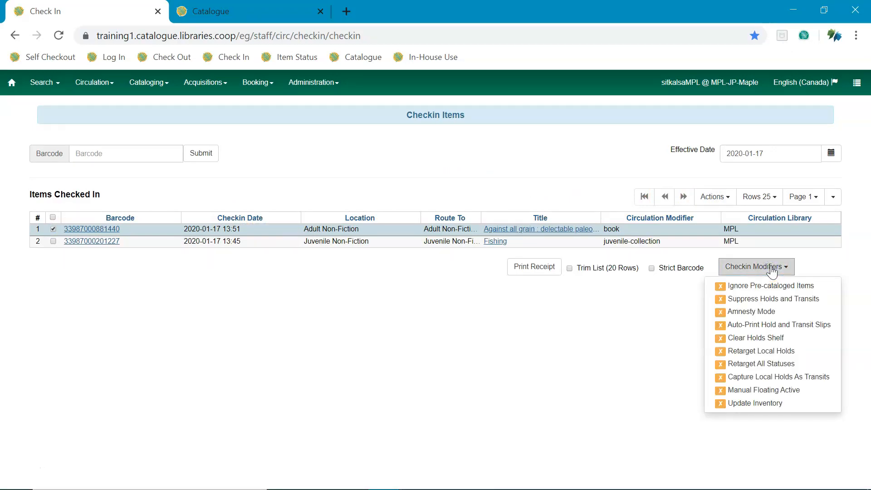
{"action": "left_click", "coordinate": [767, 324]}
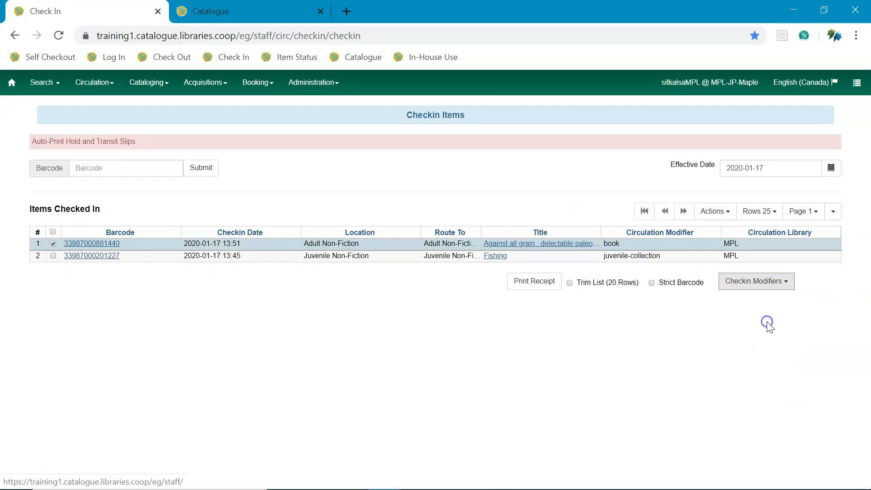
{"action": "left_click", "coordinate": [767, 285]}
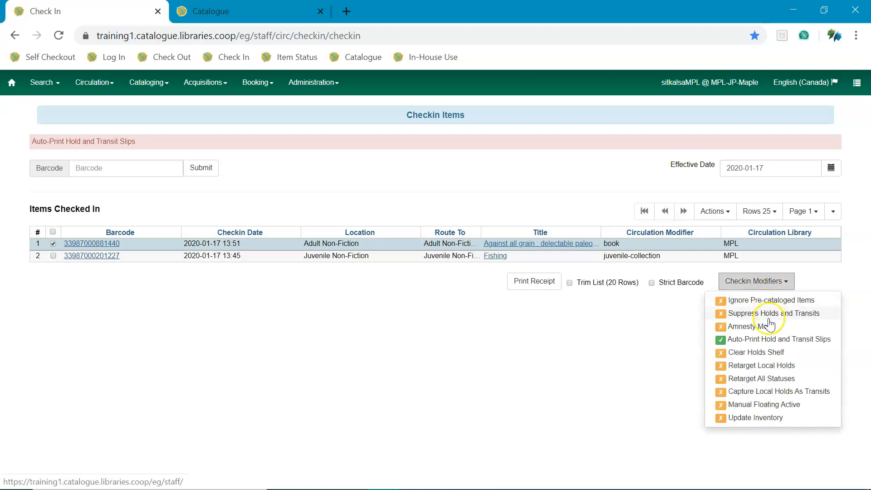
{"action": "left_click", "coordinate": [770, 312]}
{"action": "left_click", "coordinate": [772, 296]}
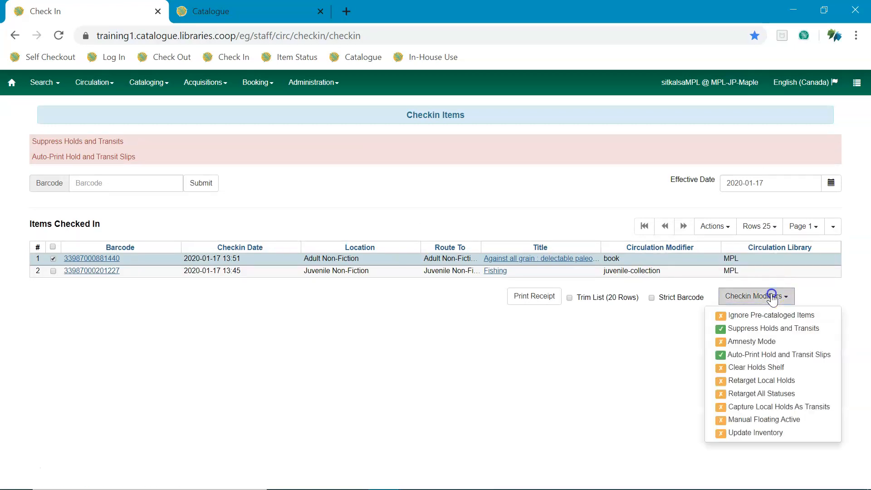
{"action": "left_click", "coordinate": [755, 436]}
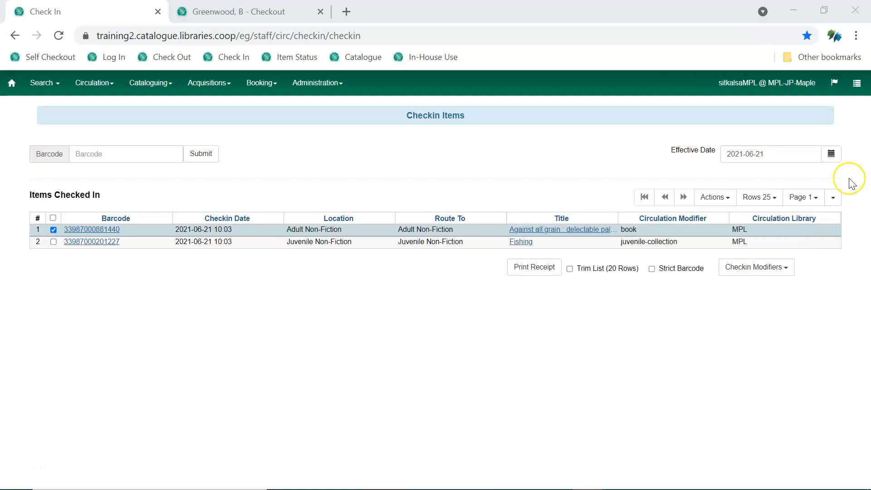
Set the effective date for check-ins to June 19, 2021.
{"action": "left_click", "coordinate": [831, 154]}
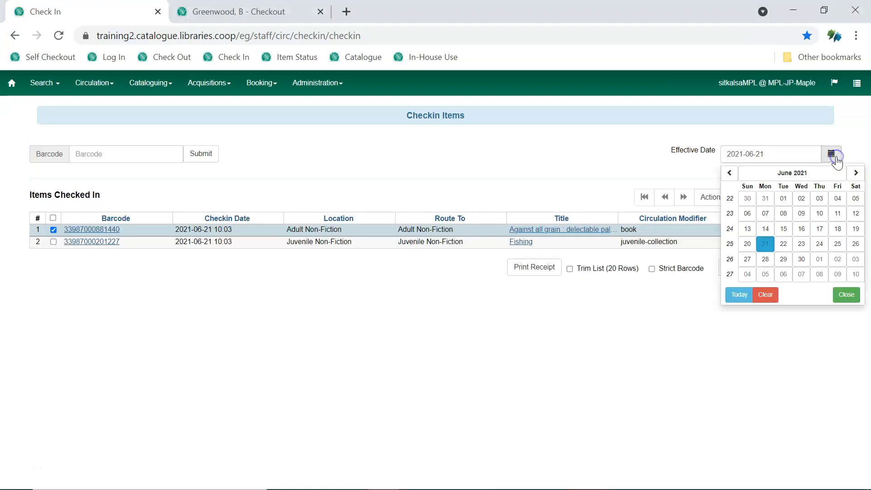
{"action": "left_click", "coordinate": [855, 229]}
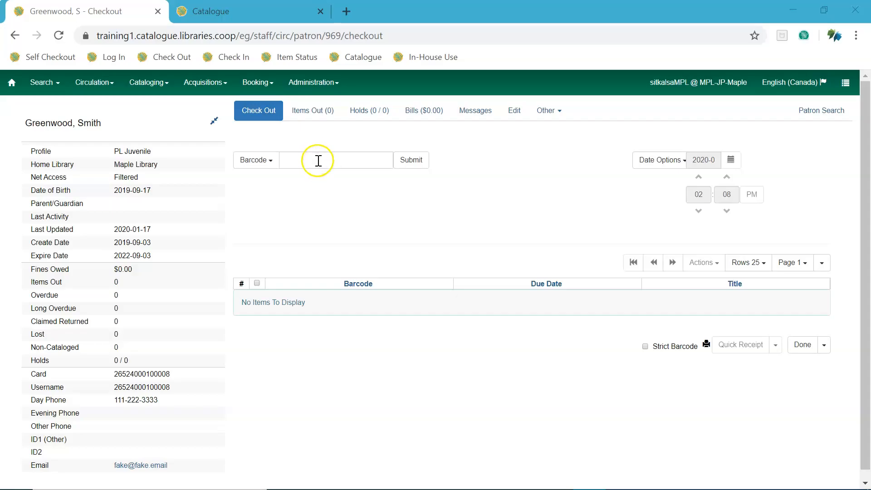
{"action": "left_click", "coordinate": [317, 160]}
{"action": "type", "text": "33987000571155"}
{"action": "key", "text": "Return"}
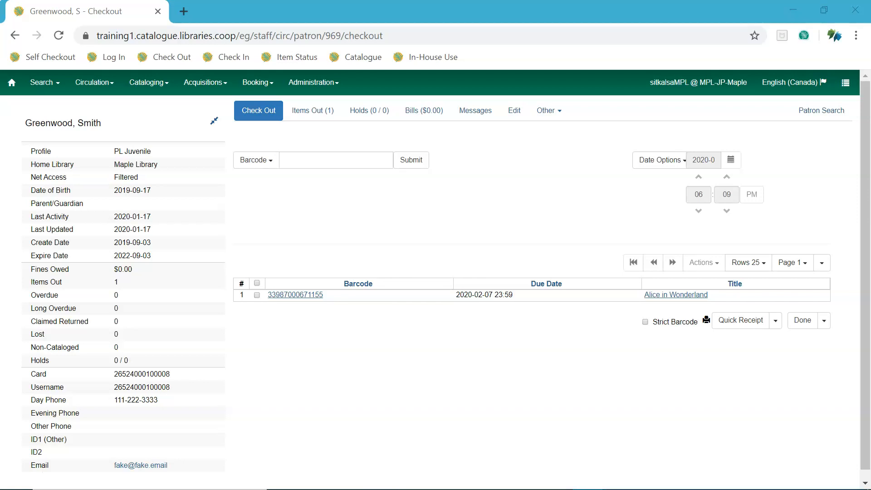
Enable Specific Due Date for the patron's checkouts, bring up its calendar, and open the quick receipt options.
{"action": "left_click", "coordinate": [673, 162]}
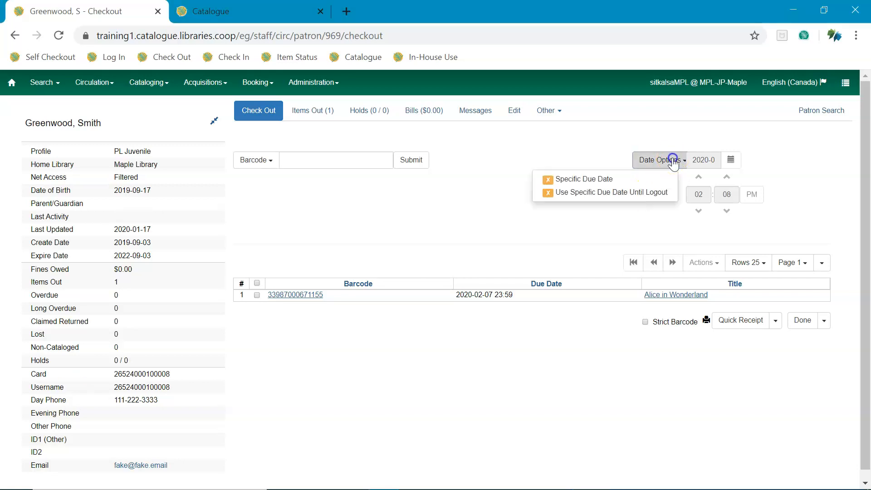
{"action": "left_click", "coordinate": [653, 180]}
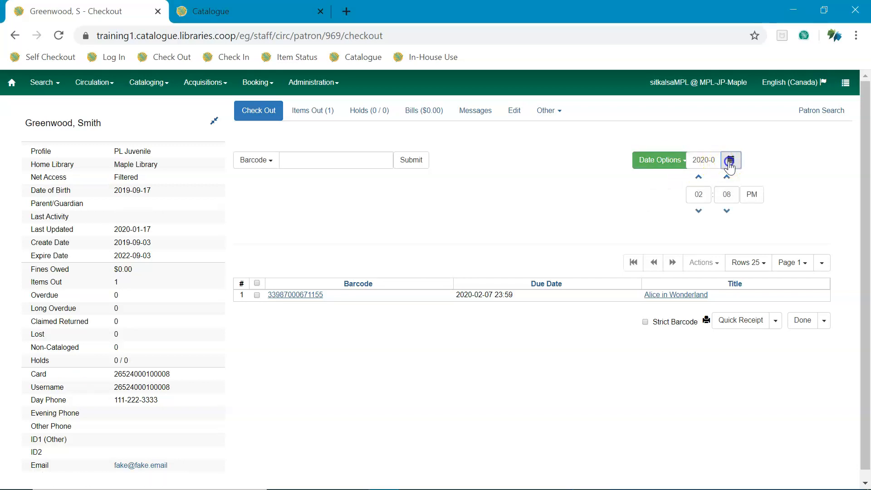
{"action": "left_click", "coordinate": [731, 160]}
{"action": "left_click", "coordinate": [804, 285]}
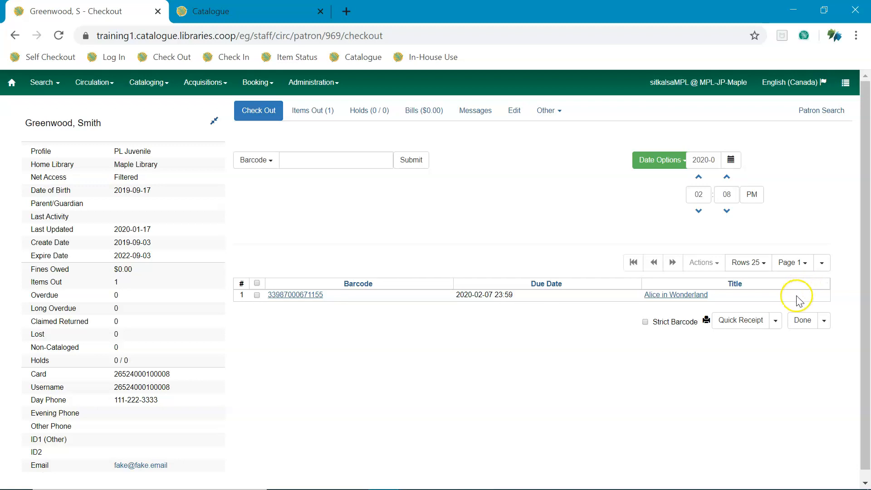
{"action": "left_click", "coordinate": [775, 321]}
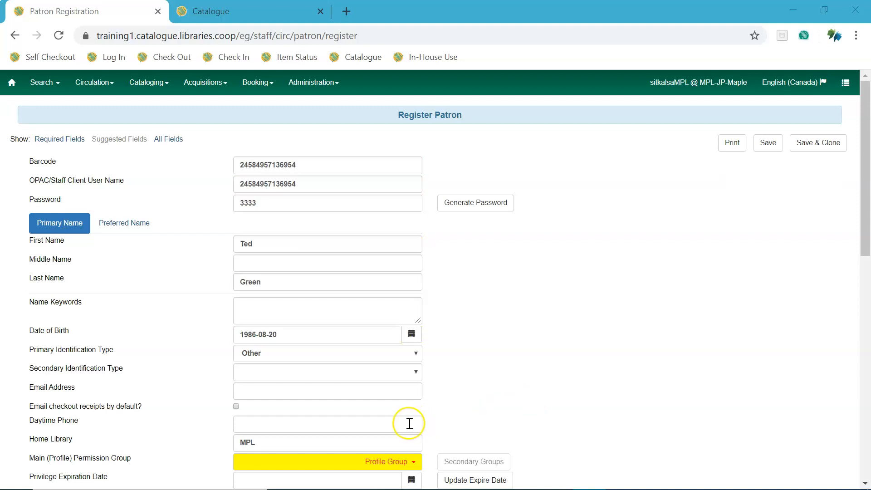
Enter the patron's daytime phone number in the registration form.
{"action": "left_click", "coordinate": [407, 425]}
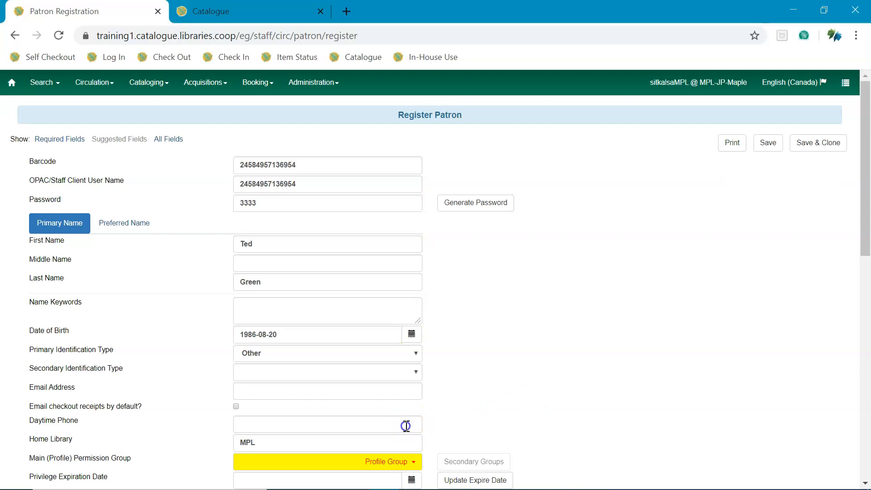
{"action": "type", "text": "111-222-3333"}
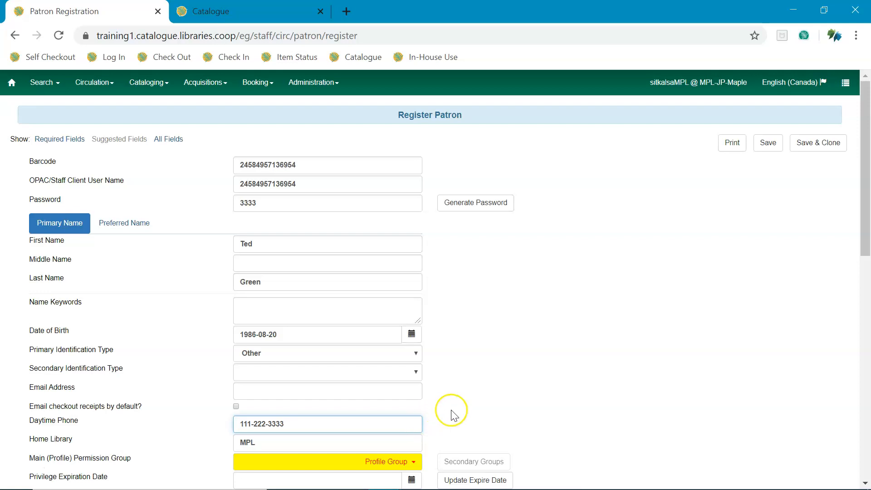
{"action": "key", "text": "Tab"}
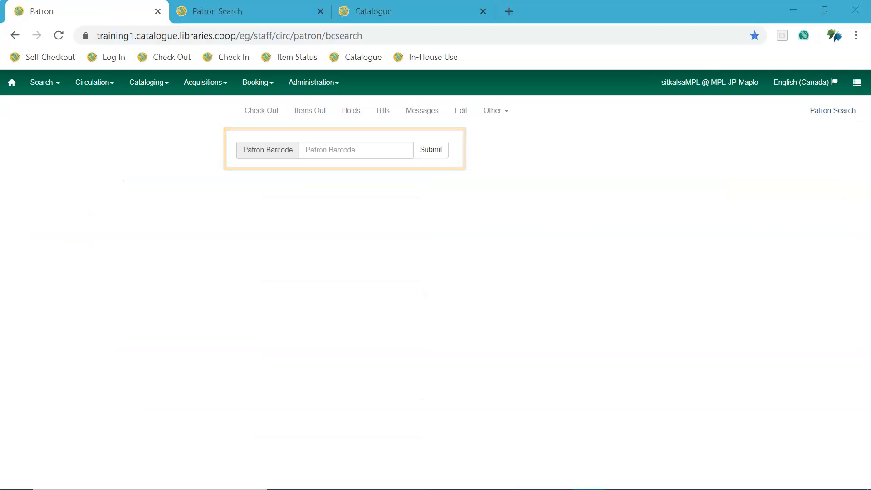
Switch from the patron barcode lookup to the open Patron Search page.
{"action": "key", "text": "ctrl+Tab"}
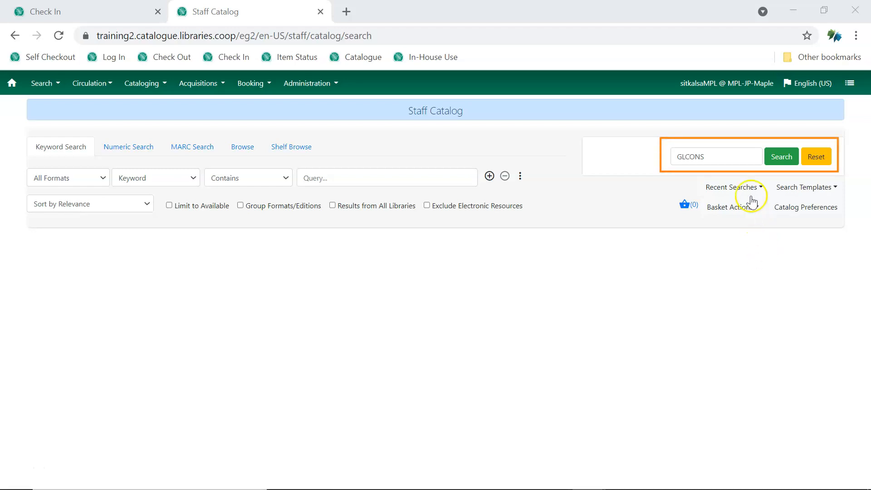
Set the staff catalog's search library to MPL.
{"action": "left_click", "coordinate": [745, 160]}
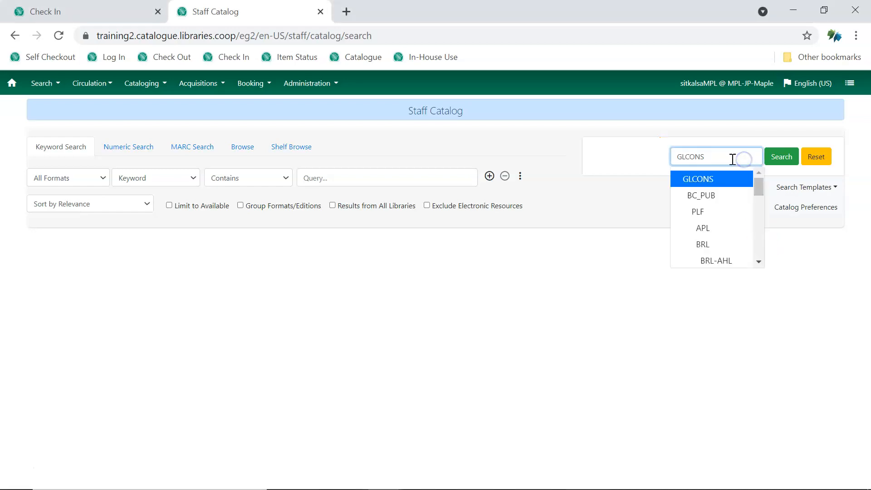
{"action": "key", "text": "ctrl+a"}
{"action": "type", "text": "MPL"}
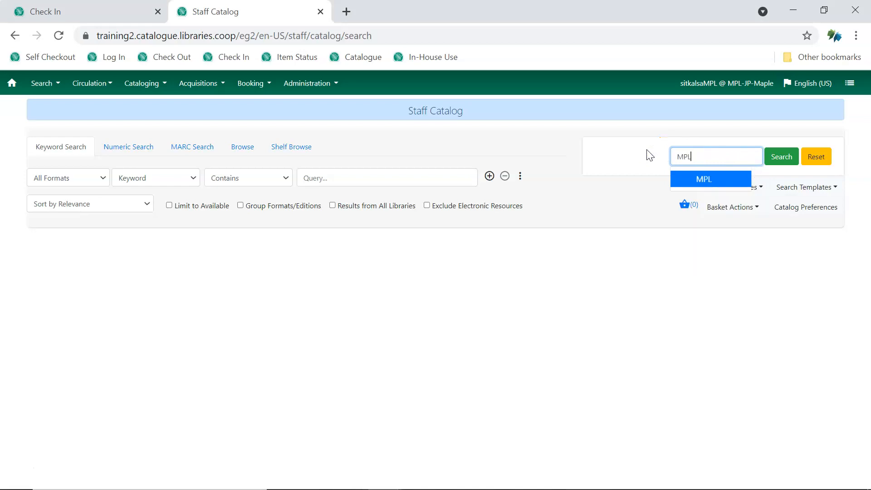
{"action": "left_click", "coordinate": [703, 180]}
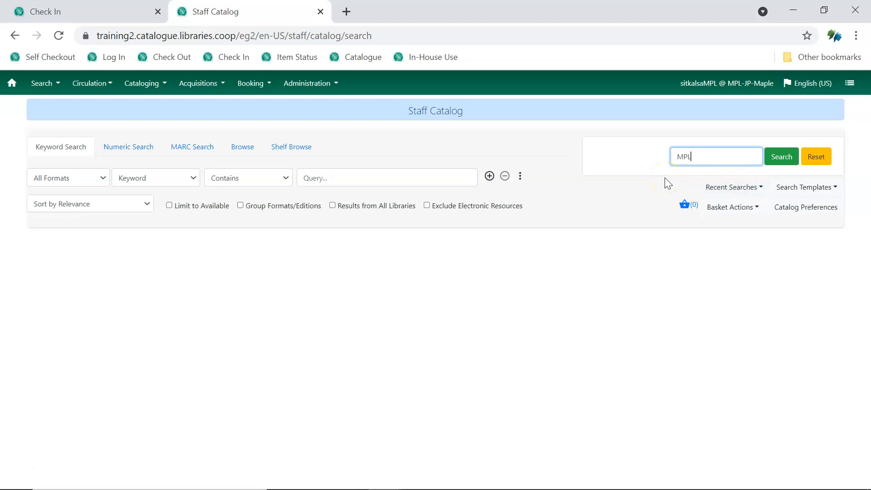
Look through the Numeric, MARC, Browse and Shelf Browse search forms and toggle the keyword search filters.
{"action": "left_click", "coordinate": [134, 147]}
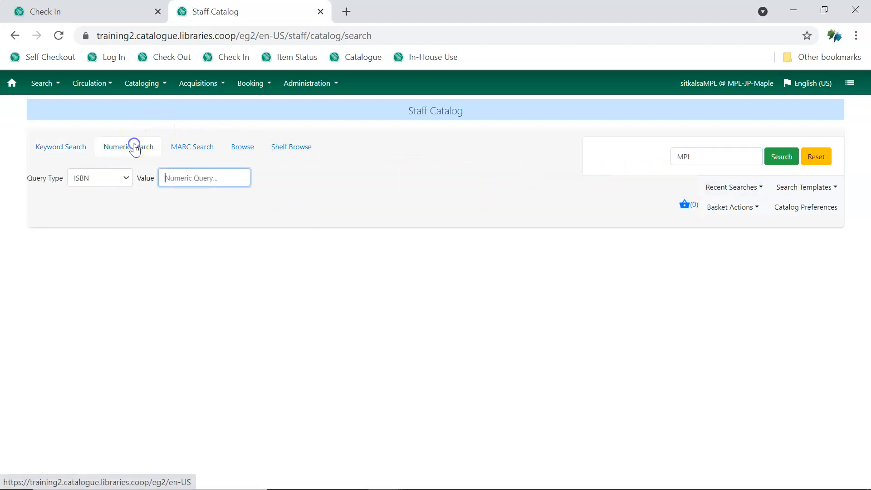
{"action": "left_click", "coordinate": [203, 150]}
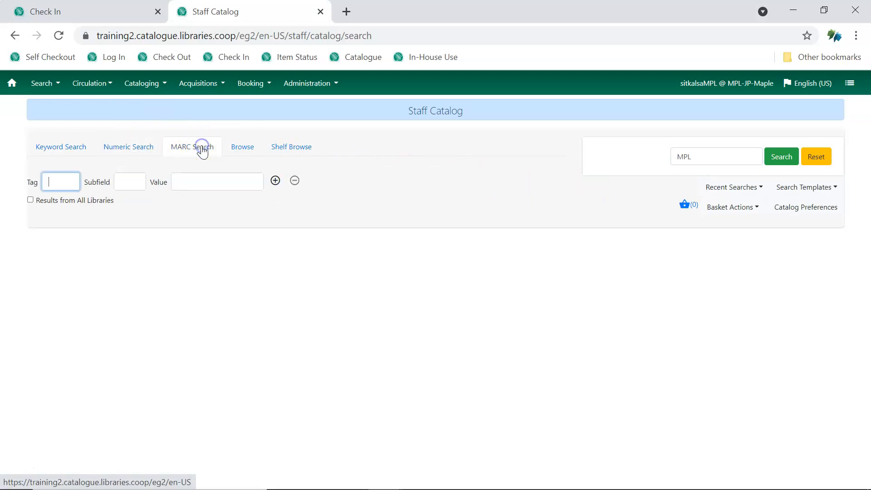
{"action": "left_click", "coordinate": [250, 150]}
{"action": "left_click", "coordinate": [307, 150]}
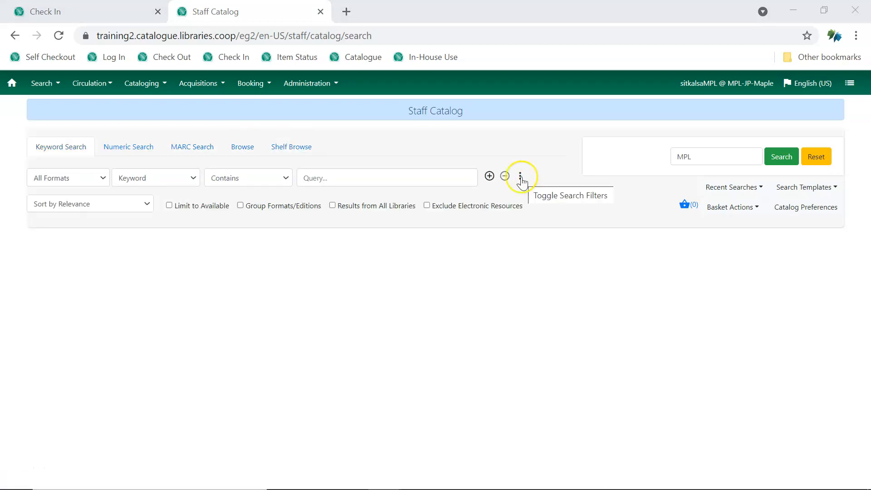
{"action": "left_click", "coordinate": [521, 177]}
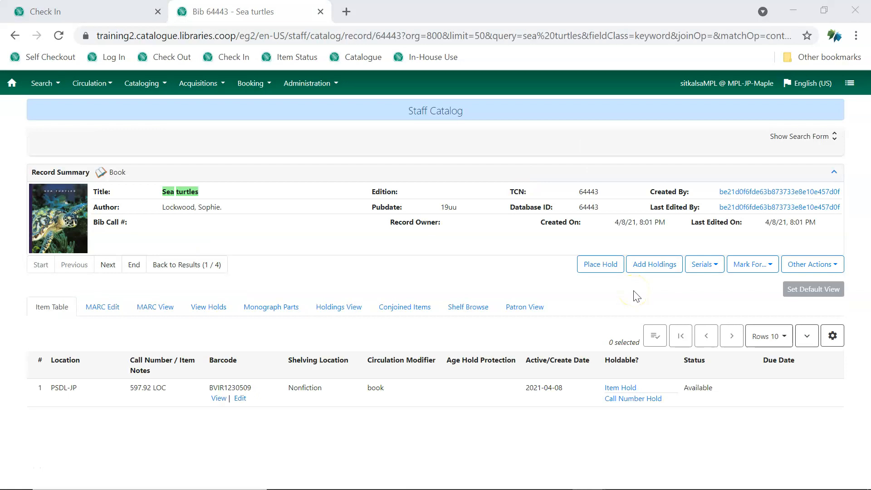
Add a holding for MPL to the Sea turtles record, check its item attributes, and save and exit.
{"action": "left_click", "coordinate": [650, 264]}
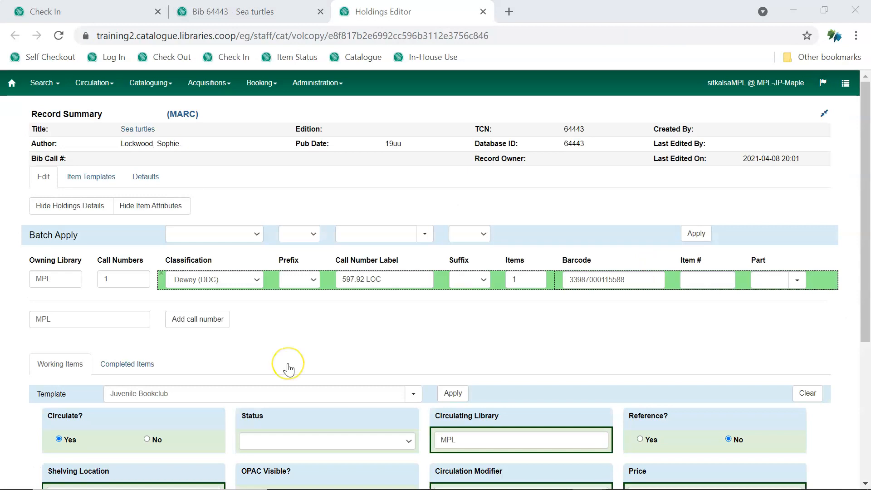
{"action": "scroll", "coordinate": [288, 366], "scroll_direction": "down", "scroll_amount": 5}
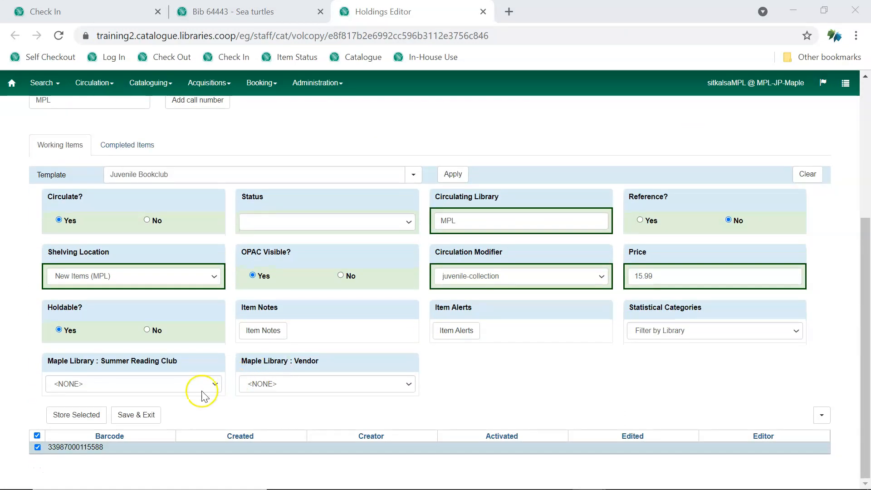
{"action": "left_click", "coordinate": [149, 415]}
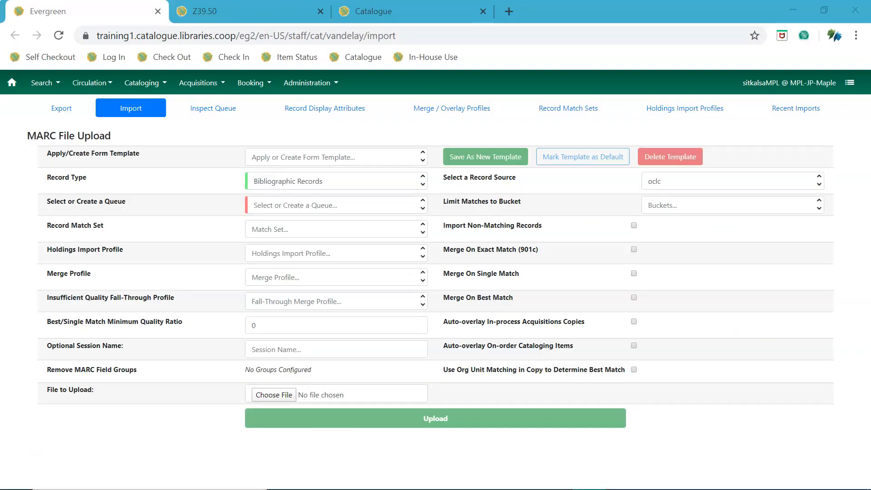
Switch from the MARC file upload to the open Z39.50 page.
{"action": "key", "text": "ctrl+Tab"}
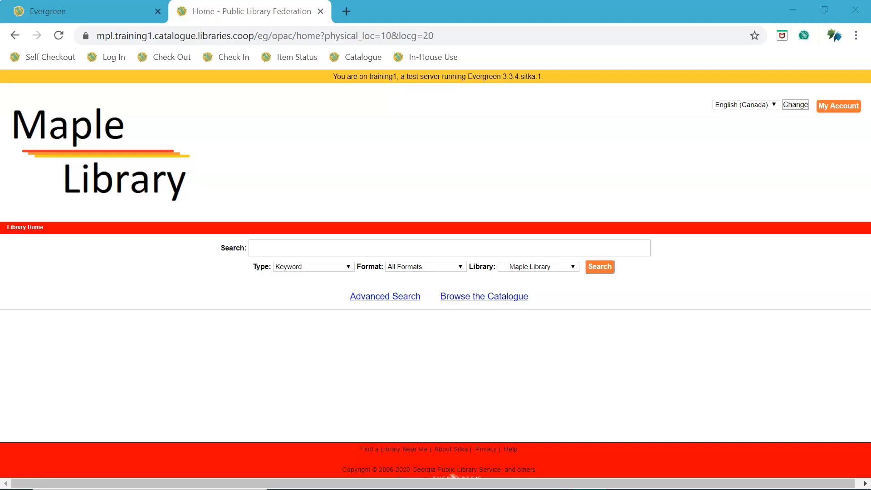
Open the library choices for the search on the Maple Library public catalogue.
{"action": "left_click", "coordinate": [628, 295]}
{"action": "left_click", "coordinate": [560, 268]}
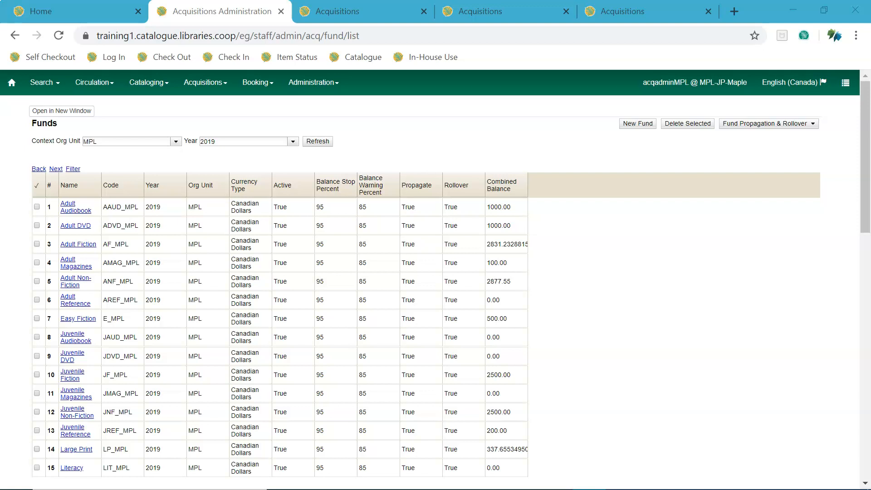
Look through the acquisitions selection lists, the purchase order and the invoice, and return to the funds list.
{"action": "left_click", "coordinate": [352, 11]}
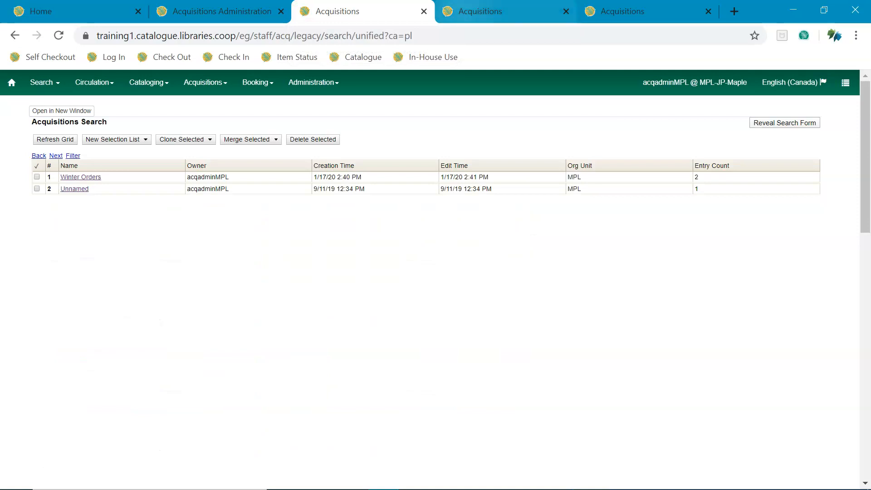
{"action": "left_click", "coordinate": [490, 12]}
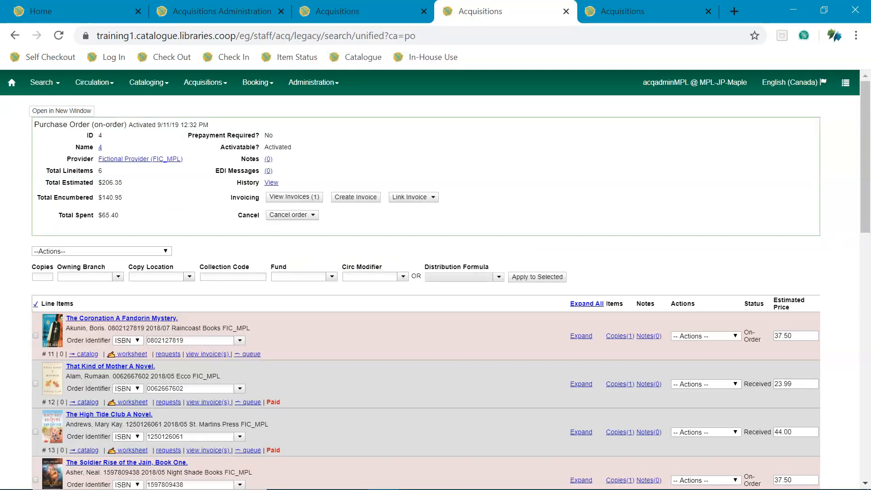
{"action": "left_click", "coordinate": [626, 12]}
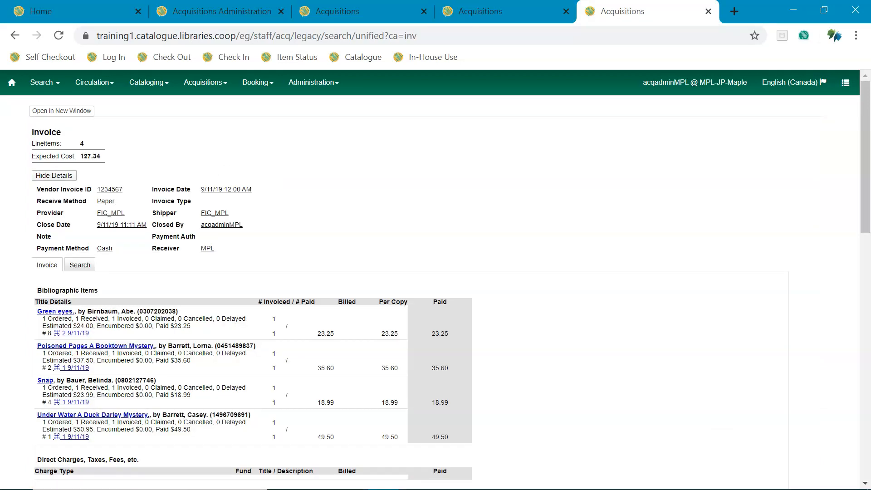
{"action": "left_click", "coordinate": [223, 14]}
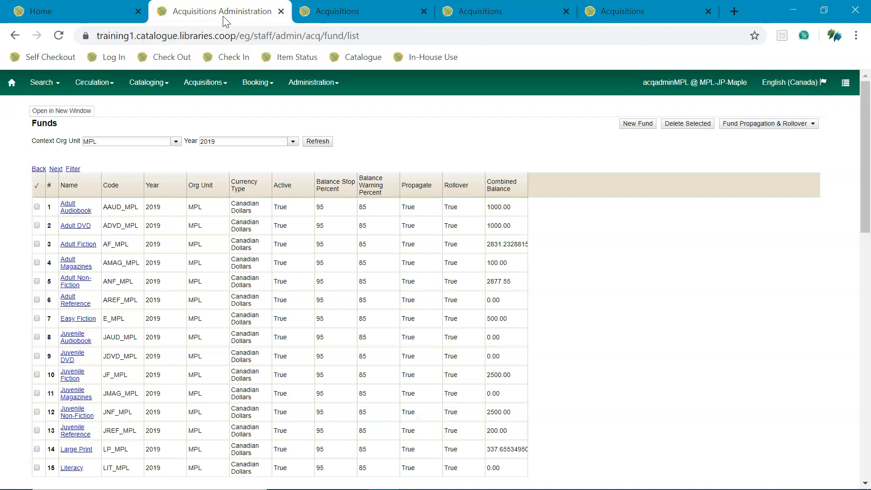
Open the fund propagation and rollover options for MPL's 2019 funds.
{"action": "left_click", "coordinate": [812, 125]}
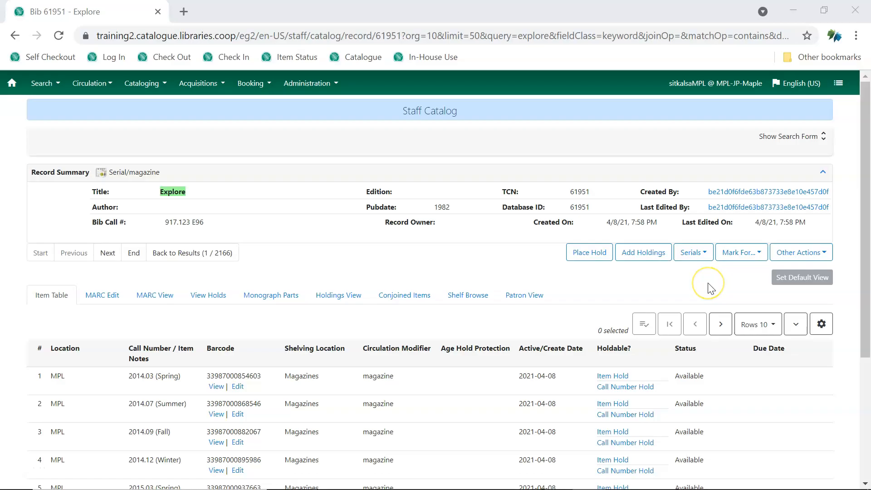
Open subscription management for the Explore serial record and look through its prediction patterns and issues.
{"action": "left_click", "coordinate": [694, 253]}
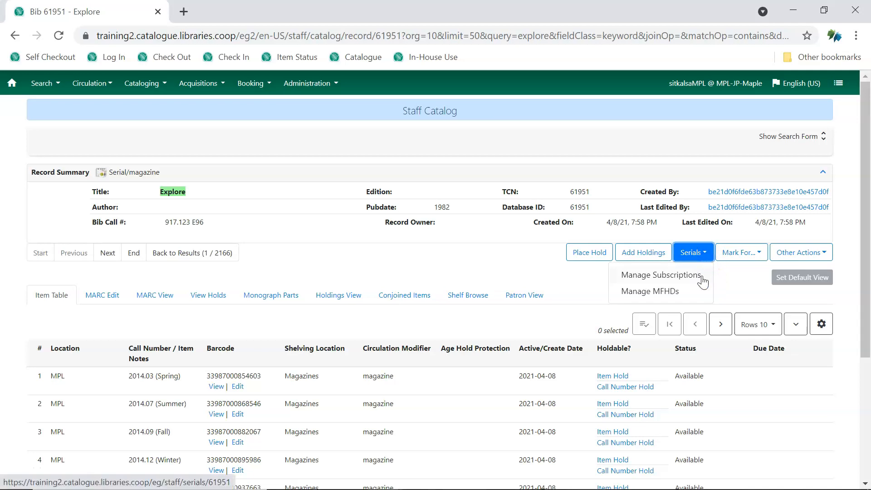
{"action": "left_click", "coordinate": [702, 281]}
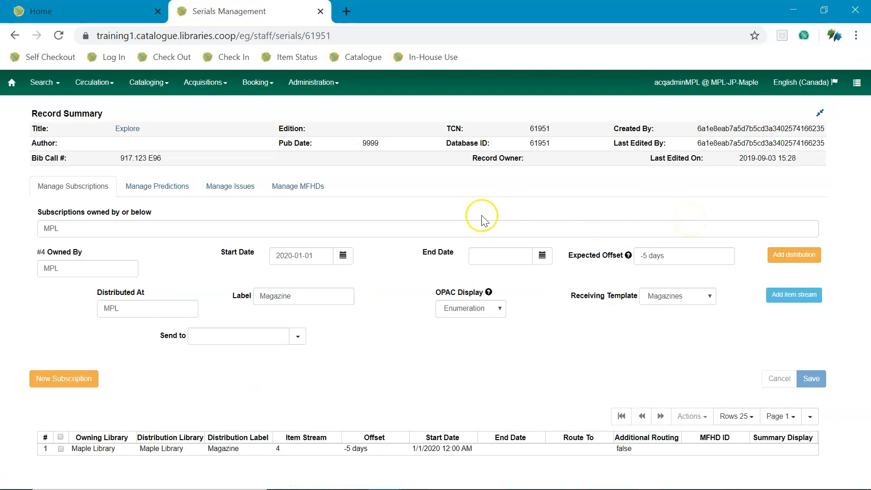
{"action": "left_click", "coordinate": [157, 187]}
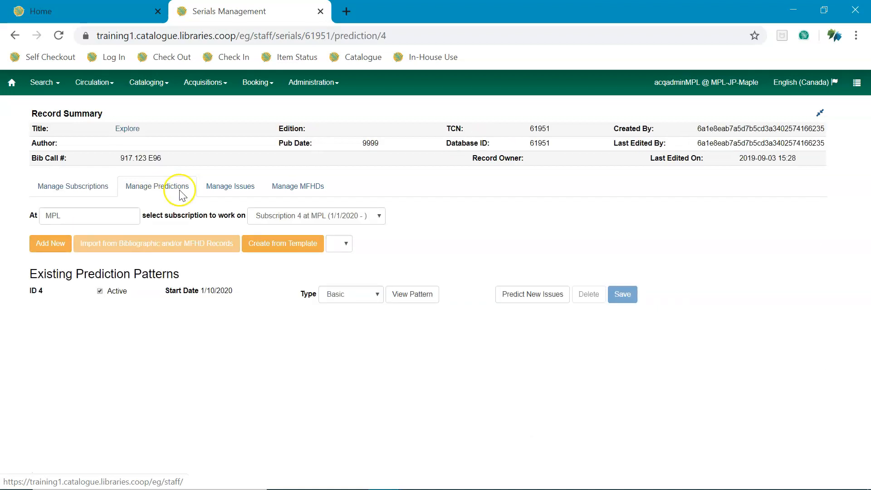
{"action": "left_click", "coordinate": [236, 185]}
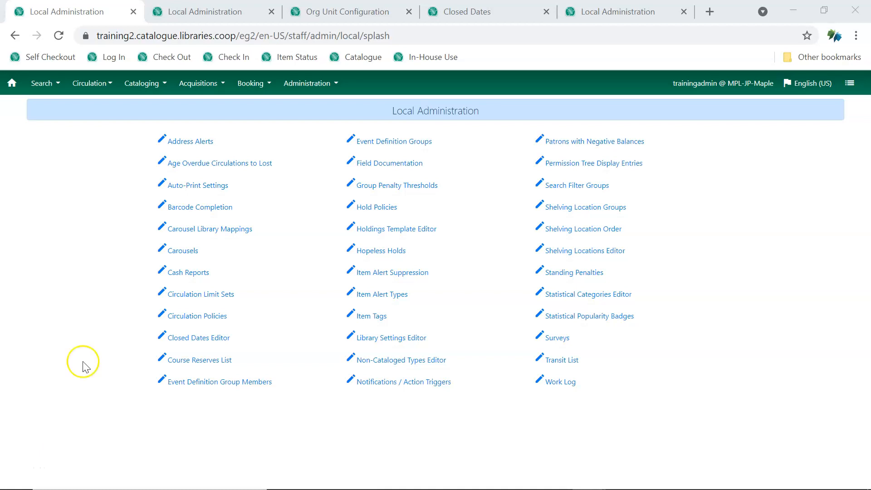
Look through the open administration pages and view the hours of operation in Maple Library's org unit configuration.
{"action": "left_click", "coordinate": [216, 14]}
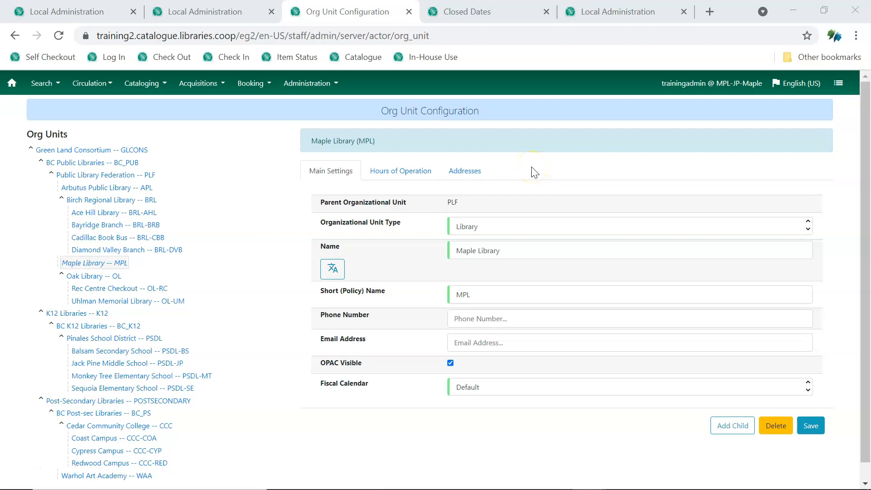
{"action": "left_click", "coordinate": [417, 175]}
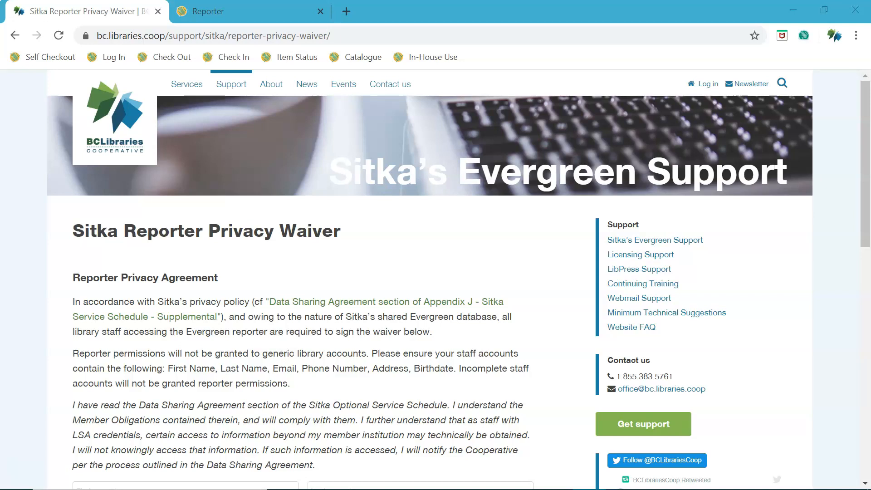
Switch from the privacy waiver to the Reporter and review the output and recurrence options of the Maple - Current Collection report.
{"action": "key", "text": "ctrl+Tab"}
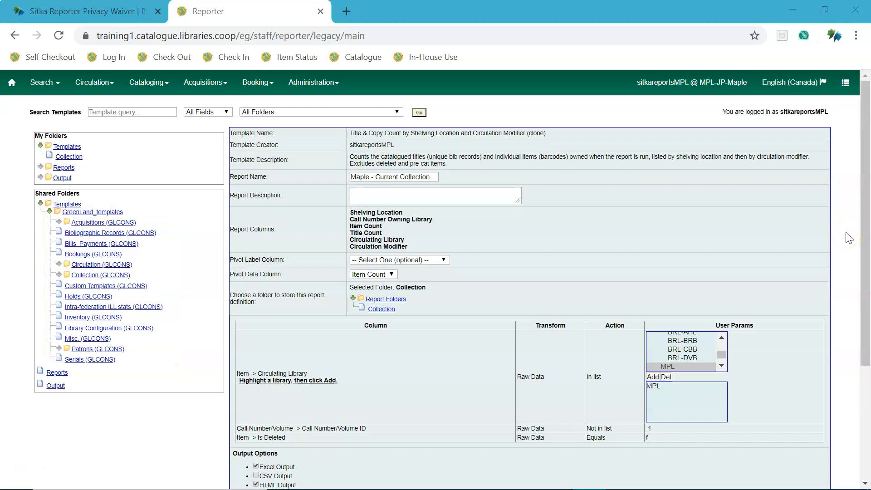
{"action": "scroll", "coordinate": [849, 239], "scroll_direction": "down", "scroll_amount": 4}
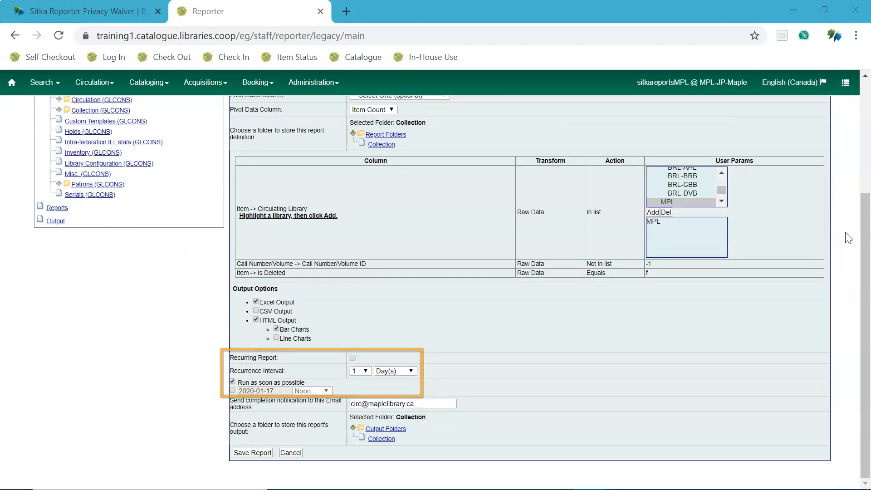